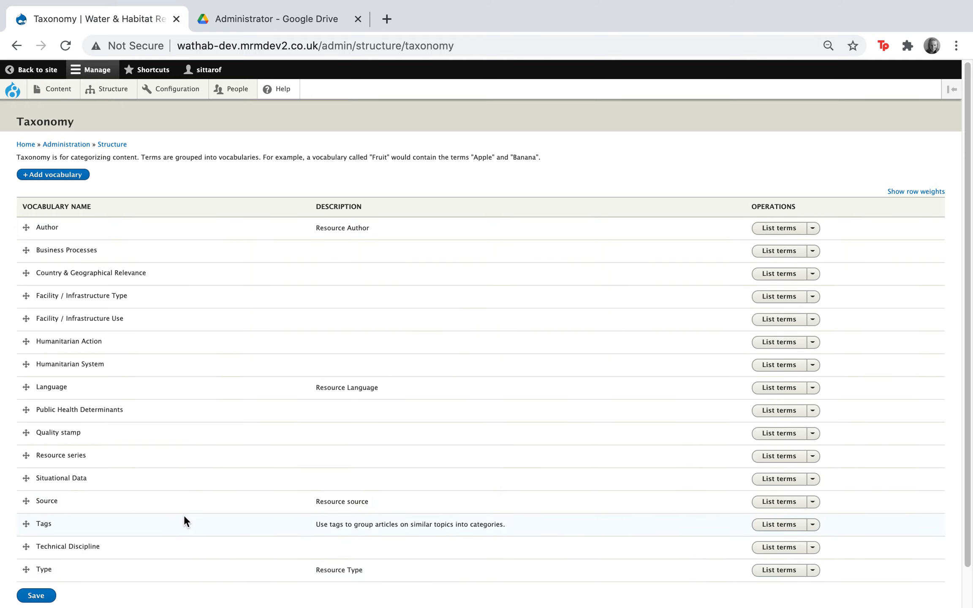
# Open the term list of the Facility / Infrastructure Type vocabulary
pyautogui.scroll(-1, 185, 515)
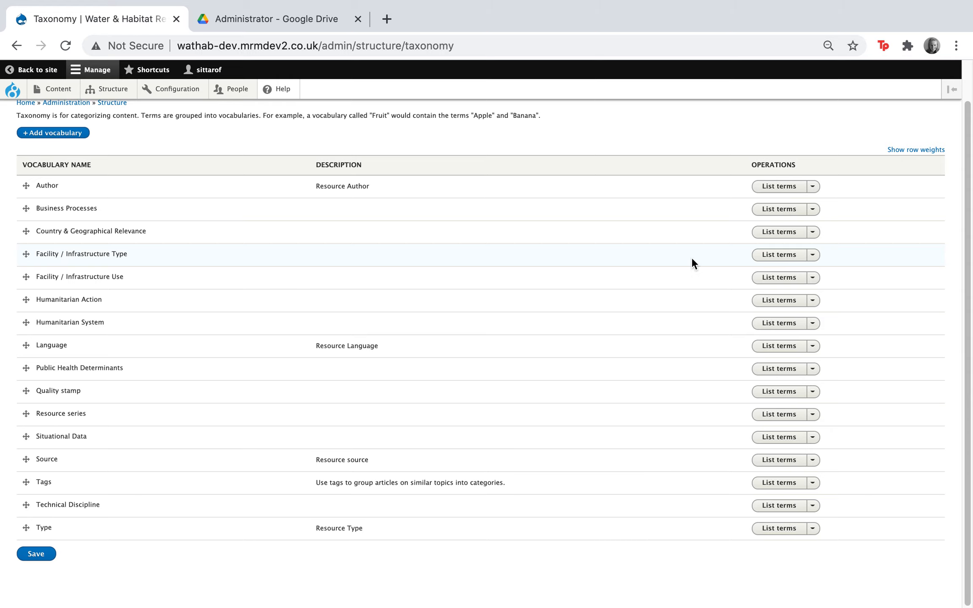
pyautogui.click(790, 257)
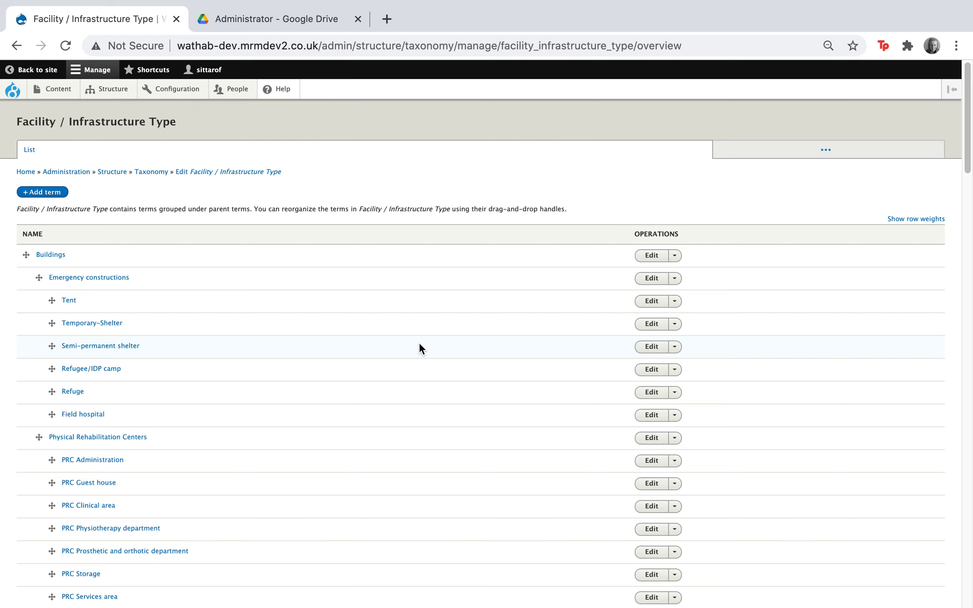
pyautogui.scroll(-1, 421, 343)
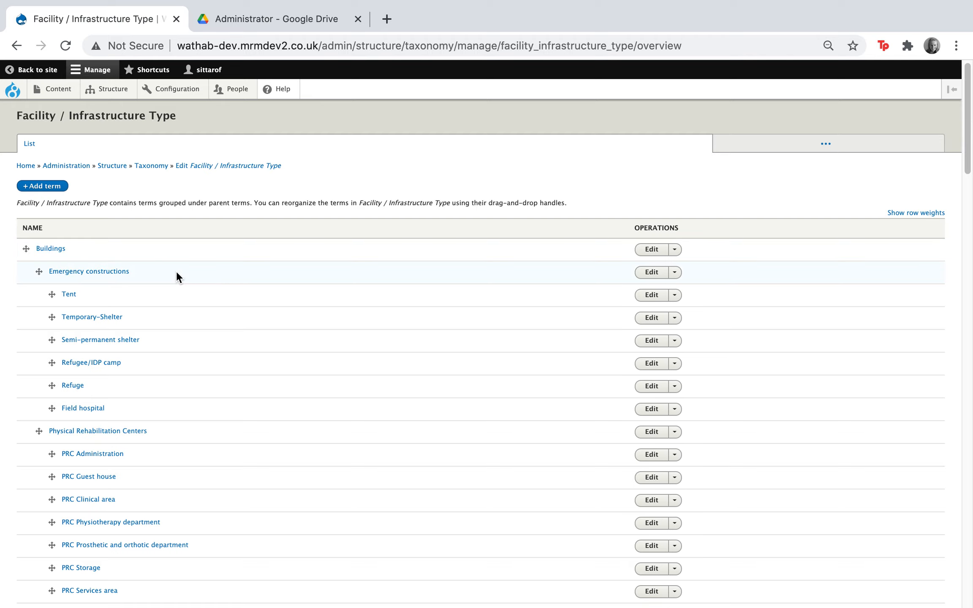
pyautogui.scroll(-1, 177, 273)
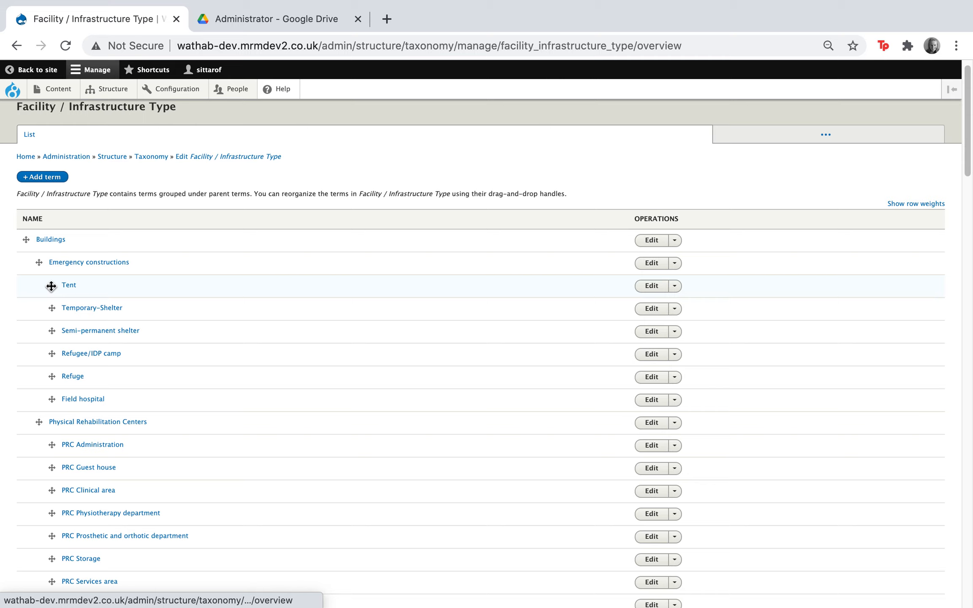
# Move the Tent term above Emergency constructions and return it to its place under that parent
pyautogui.moveTo(51, 286)
pyautogui.mouseDown()
pyautogui.moveTo(52, 270)
pyautogui.moveTo(51, 283)
pyautogui.mouseUp()
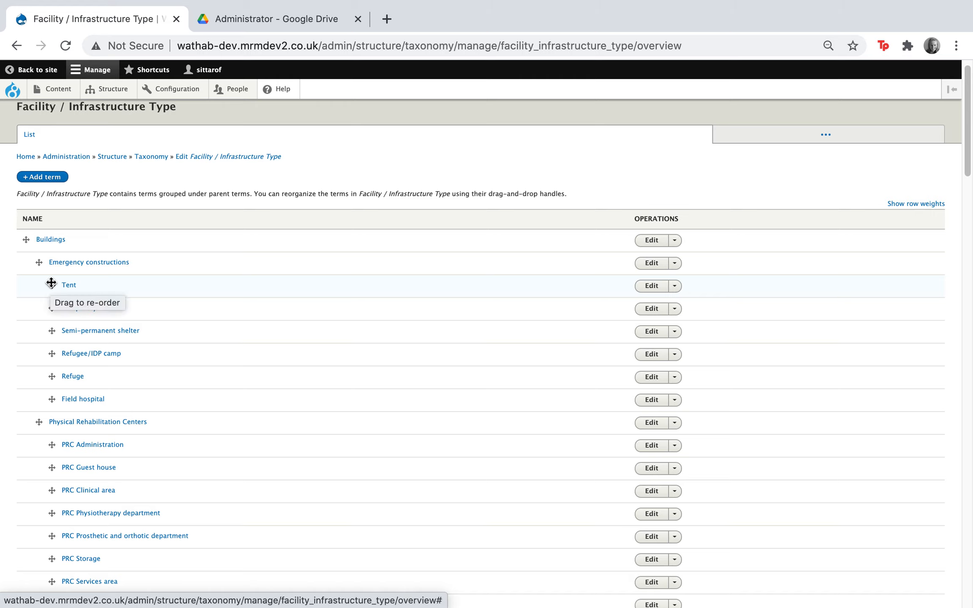
pyautogui.moveTo(51, 283); pyautogui.dragTo(54, 269)
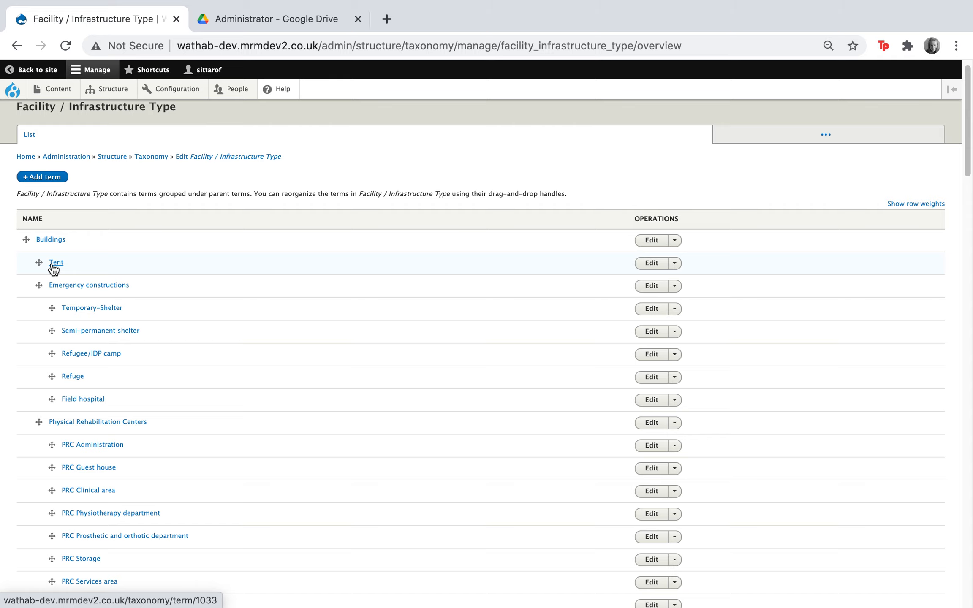
pyautogui.moveTo(50, 266); pyautogui.dragTo(54, 289)
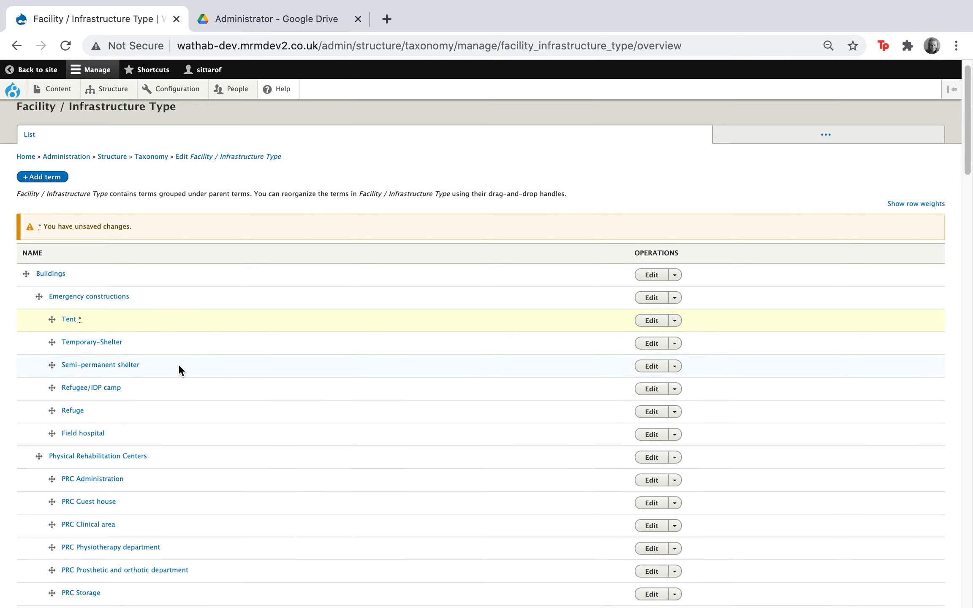
# View the edit form of the Physical Rehabilitation Centers term and return to the term list
pyautogui.scroll(-1, 179, 365)
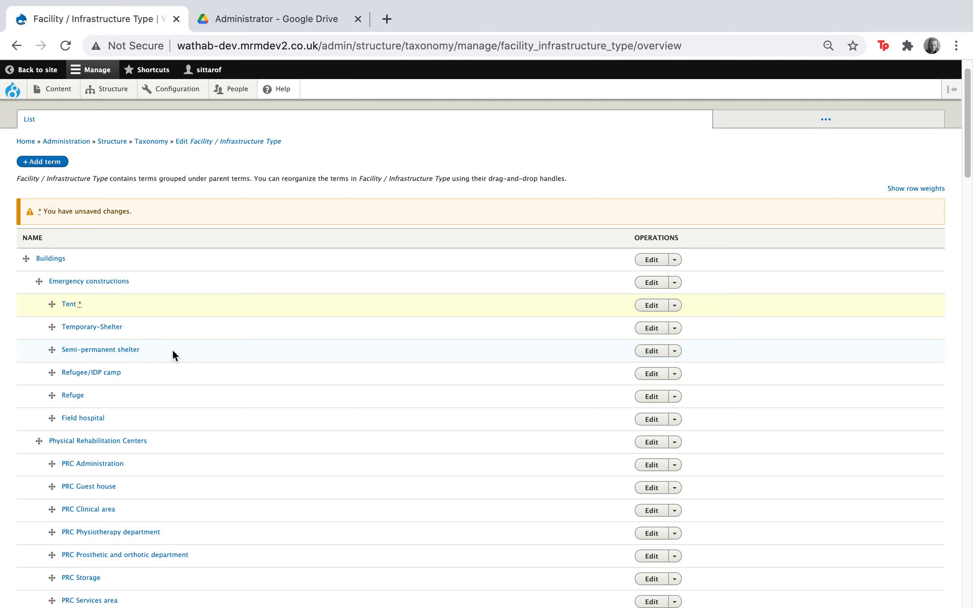
pyautogui.scroll(-1, 237, 448)
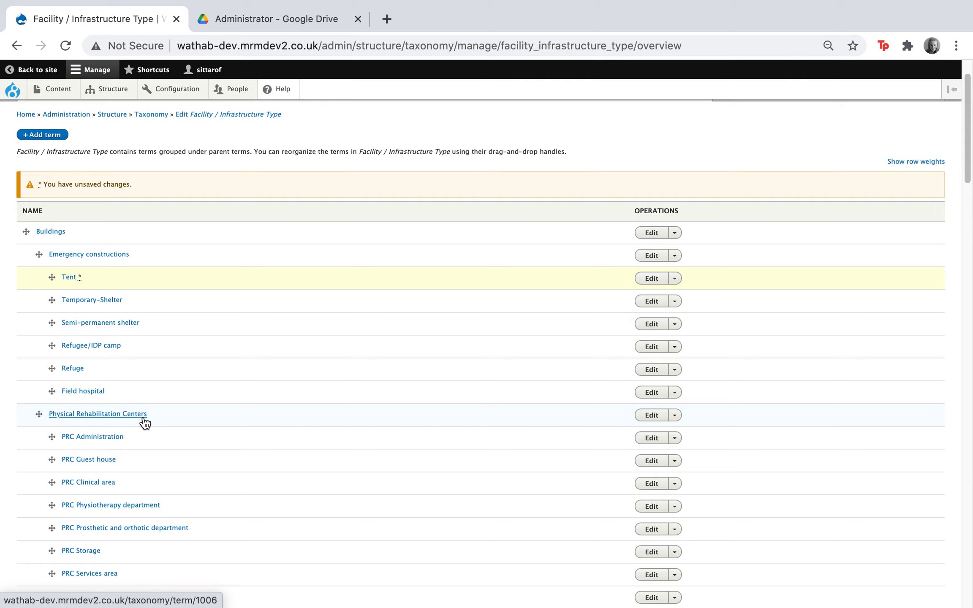
pyautogui.click(653, 419)
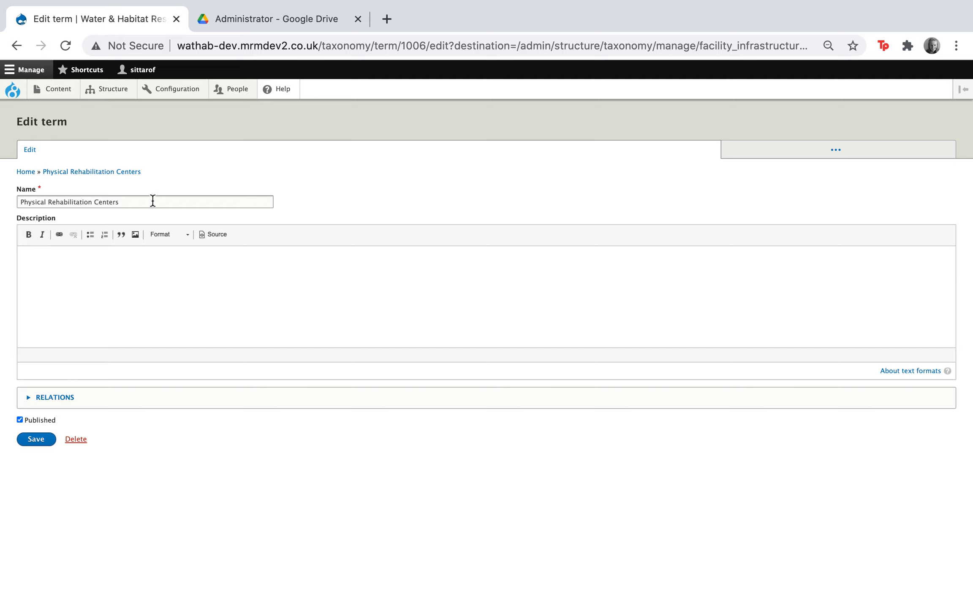
pyautogui.click(18, 46)
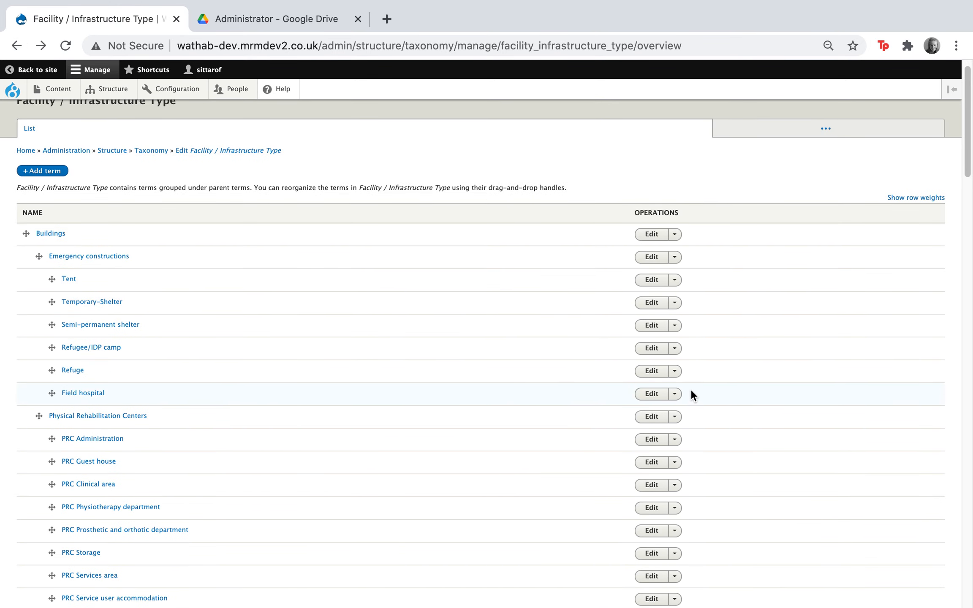
# Try to delete the Field hospital term and return to the term list
pyautogui.click(677, 395)
pyautogui.click(659, 406)
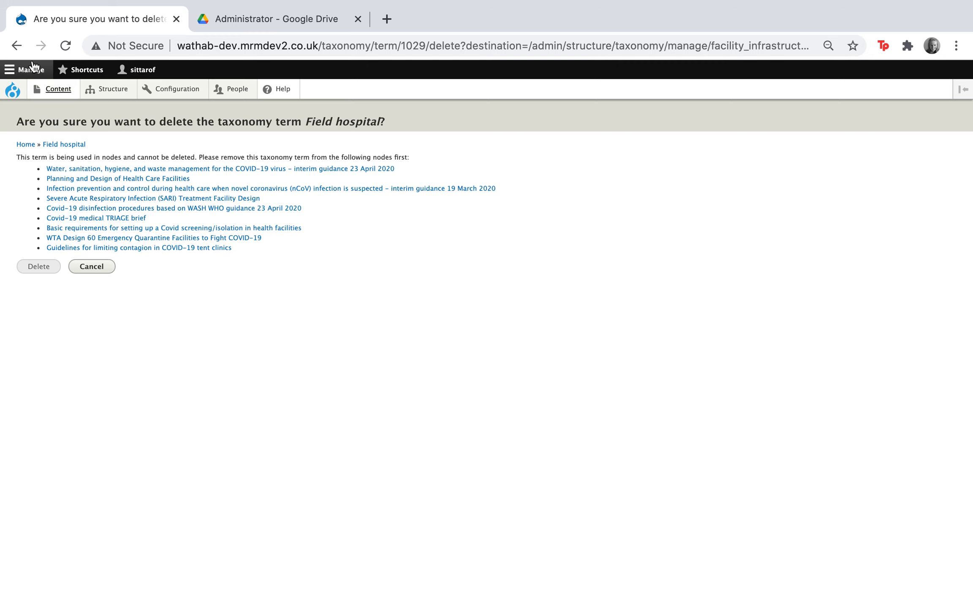
pyautogui.click(24, 47)
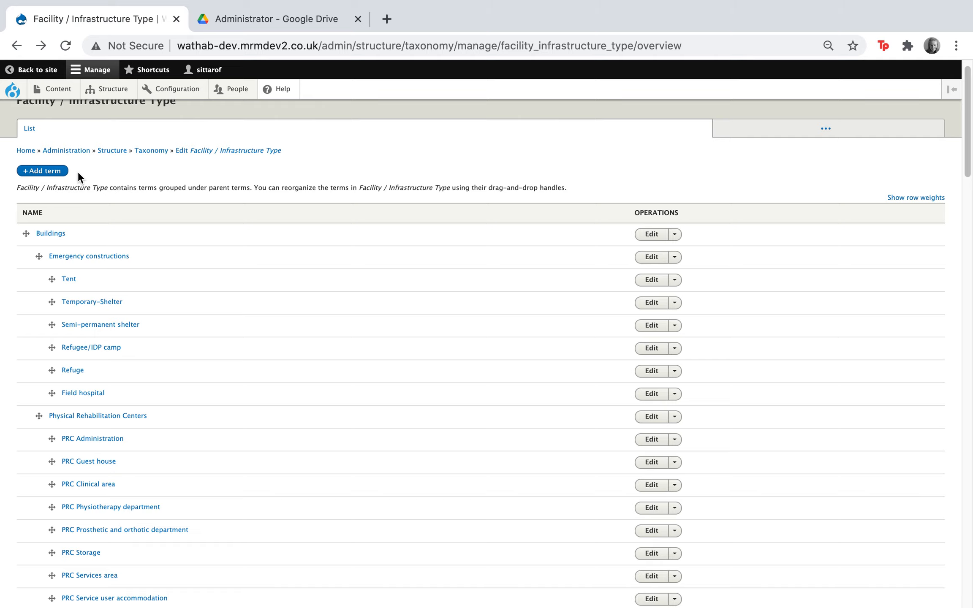
# Add and save a new Facility / Infrastructure Type term named "Detainment center"
pyautogui.click(40, 171)
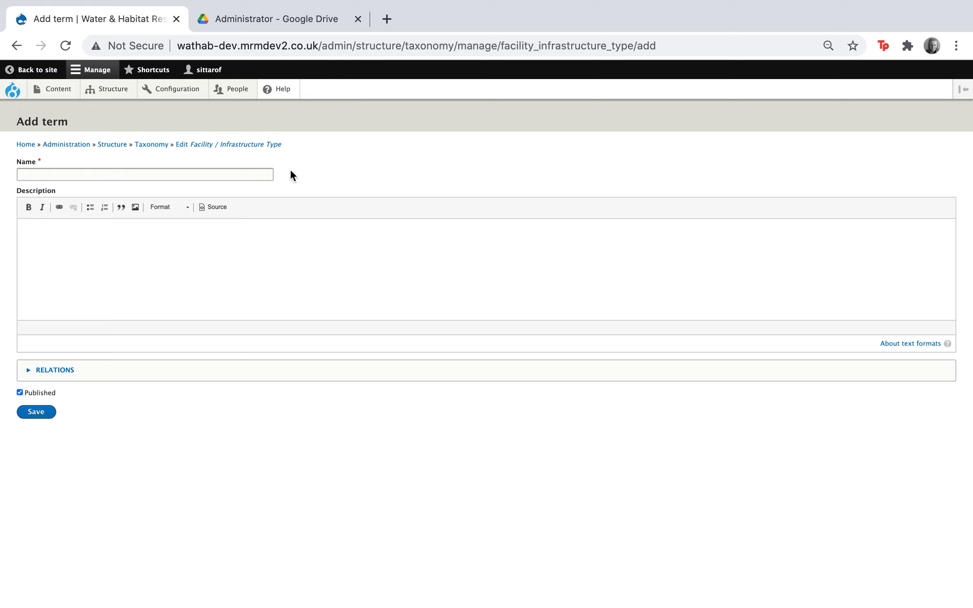
pyautogui.click(196, 174)
pyautogui.write('Detainment centrer')
pyautogui.click(41, 417)
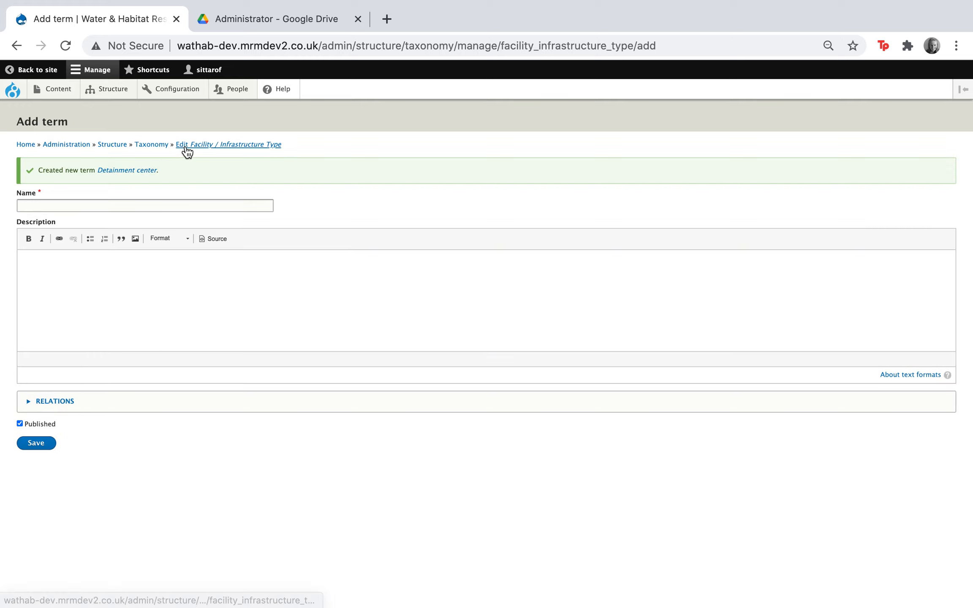
# Return to the Facility / Infrastructure Type term list through the taxonomy overview and look for the Detainment center term
pyautogui.click(146, 146)
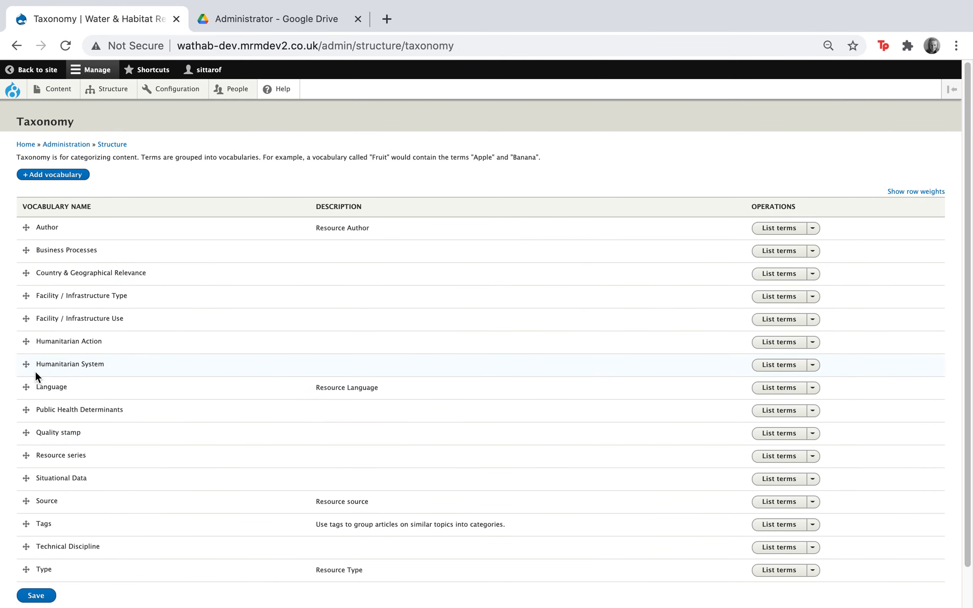
pyautogui.click(794, 298)
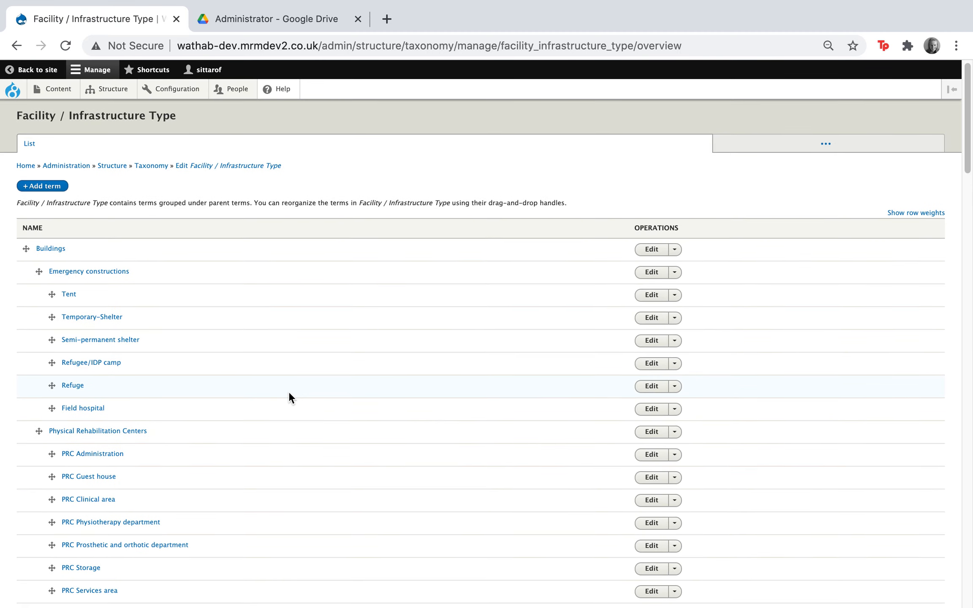
pyautogui.scroll(-20, 288, 391)
pyautogui.scroll(-10, 288, 388)
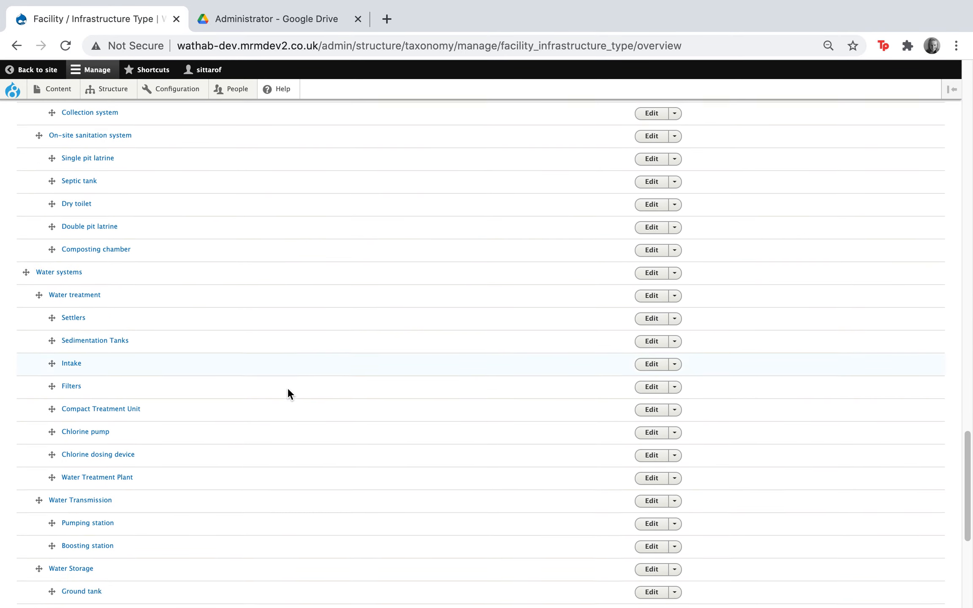
pyautogui.scroll(20, 287, 388)
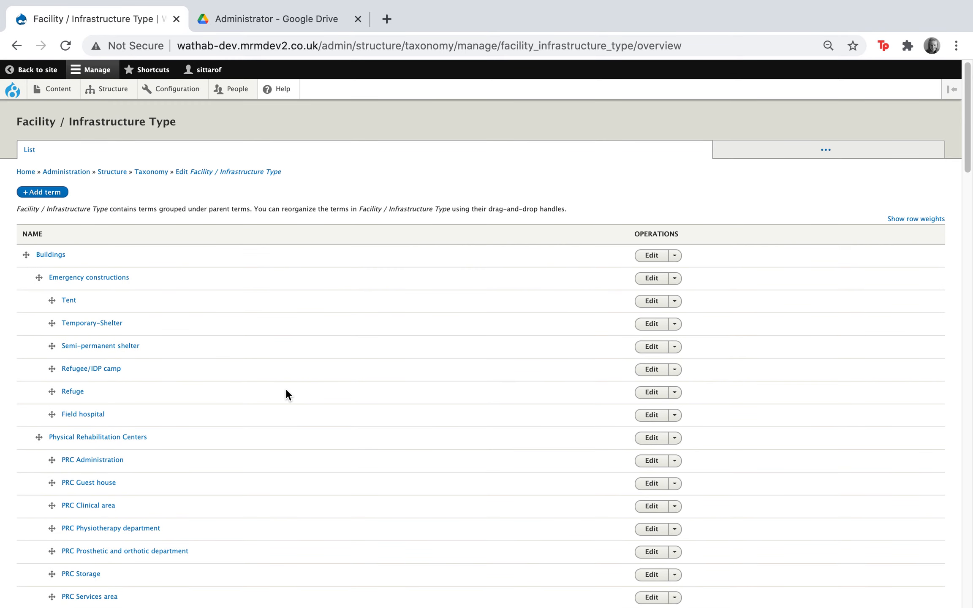
# Reload the term list and check it again for the Detainment center term
pyautogui.click(63, 47)
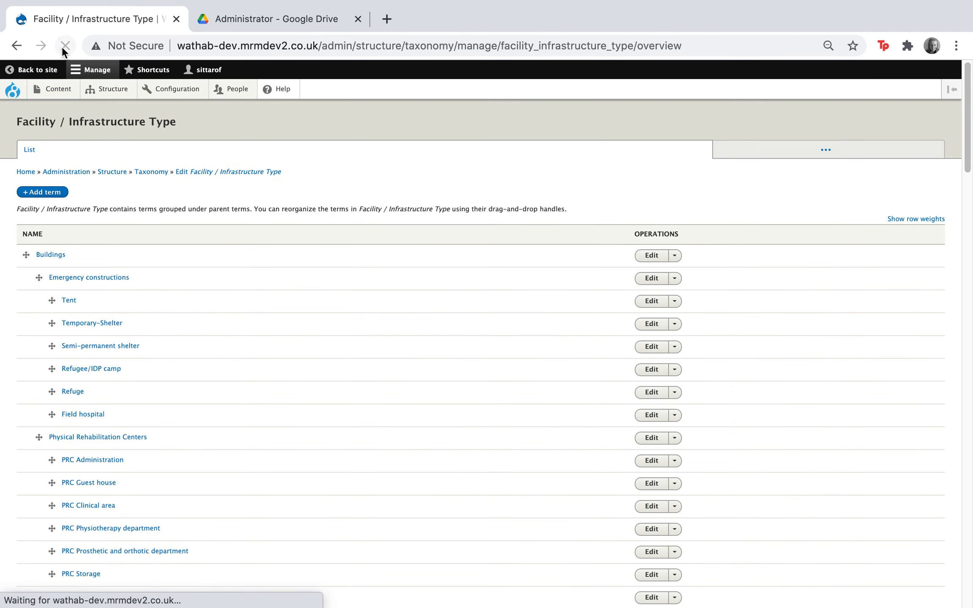
pyautogui.scroll(-20, 129, 227)
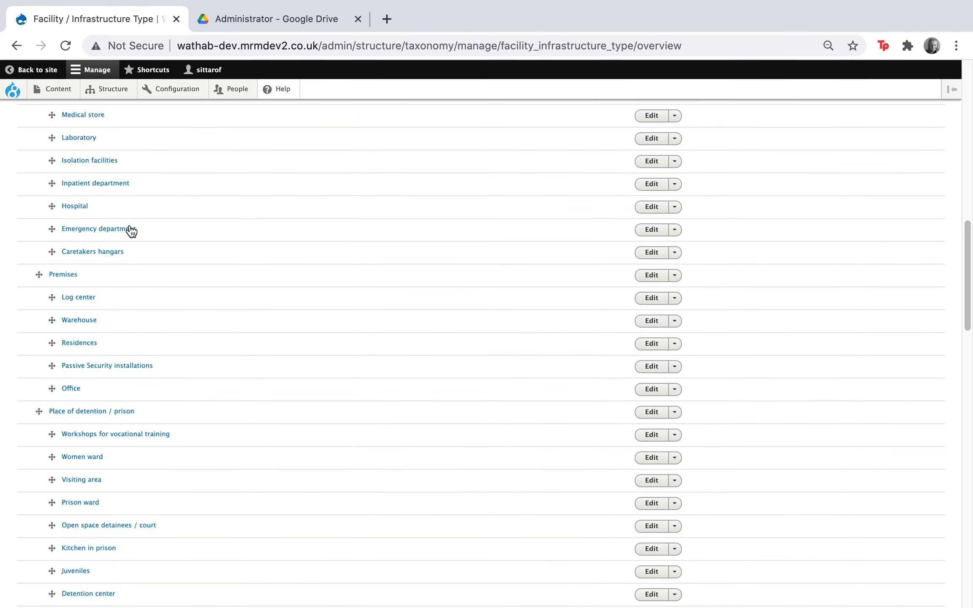
pyautogui.scroll(-5, 130, 228)
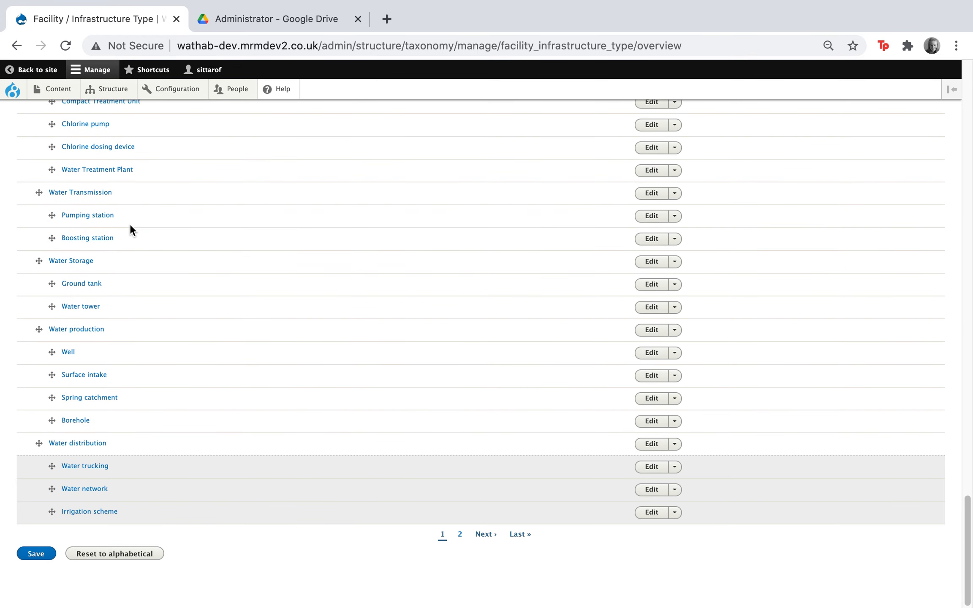
pyautogui.scroll(20, 130, 223)
# Reload the taxonomy overview, reopen the Facility / Infrastructure Type term list and locate the Detainment center term
pyautogui.click(153, 172)
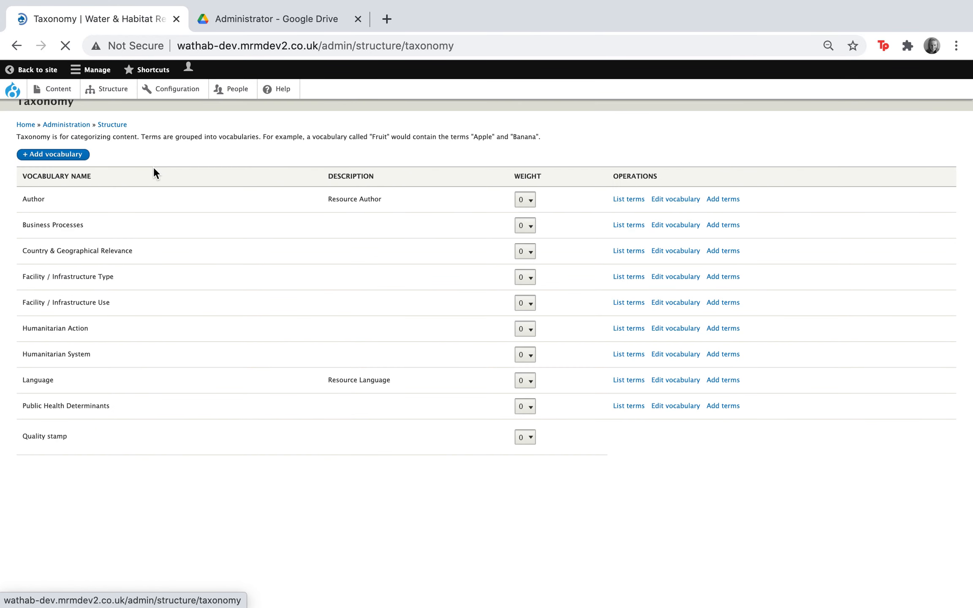
pyautogui.click(64, 46)
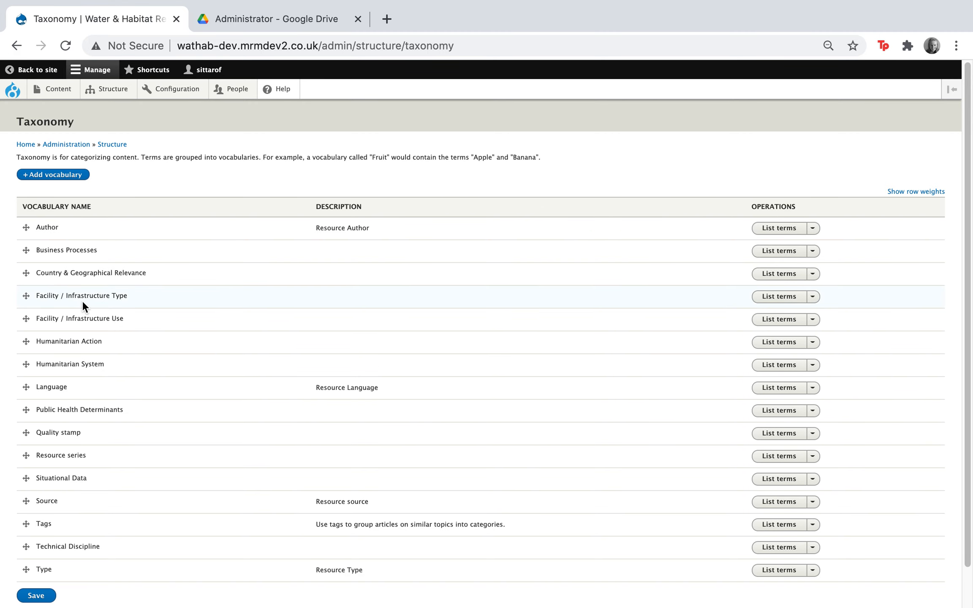
pyautogui.click(784, 297)
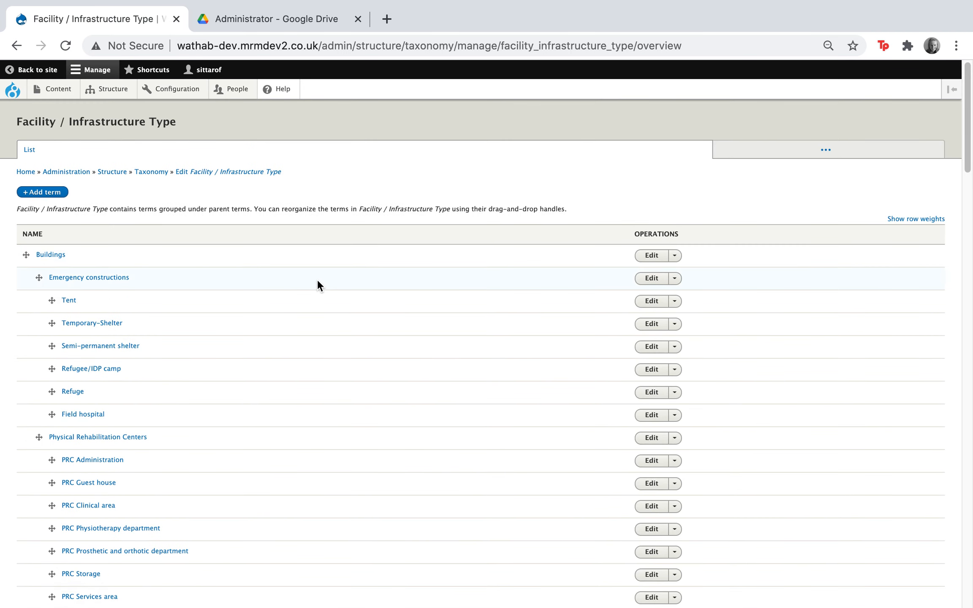
pyautogui.scroll(-10, 318, 281)
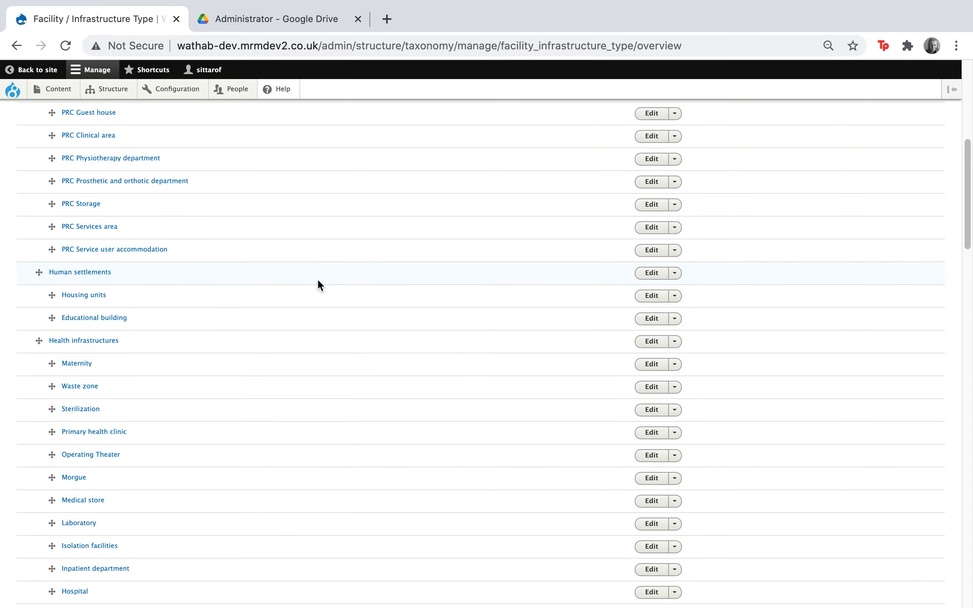
pyautogui.scroll(-5, 317, 278)
pyautogui.scroll(-5, 318, 279)
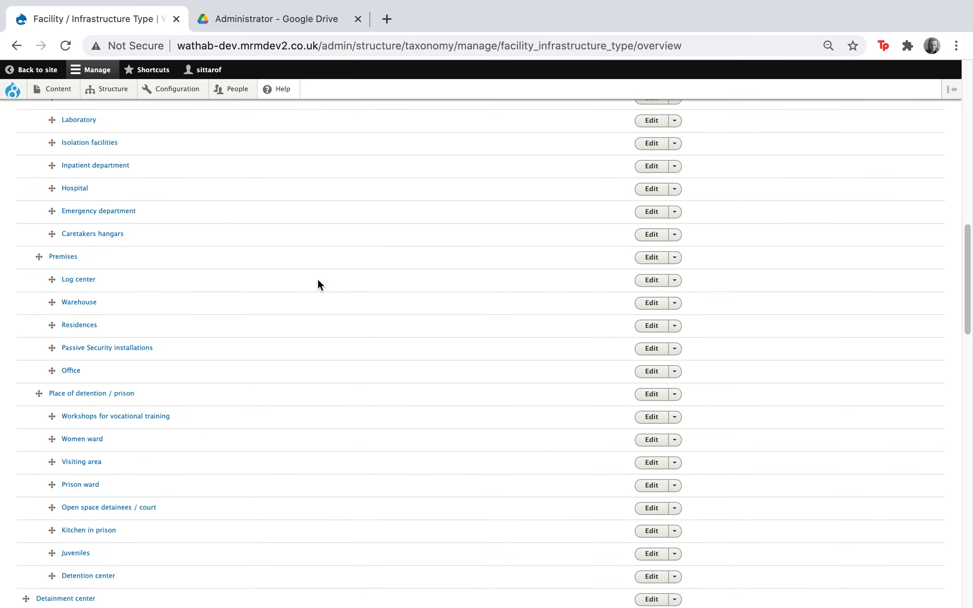
pyautogui.scroll(-8, 317, 281)
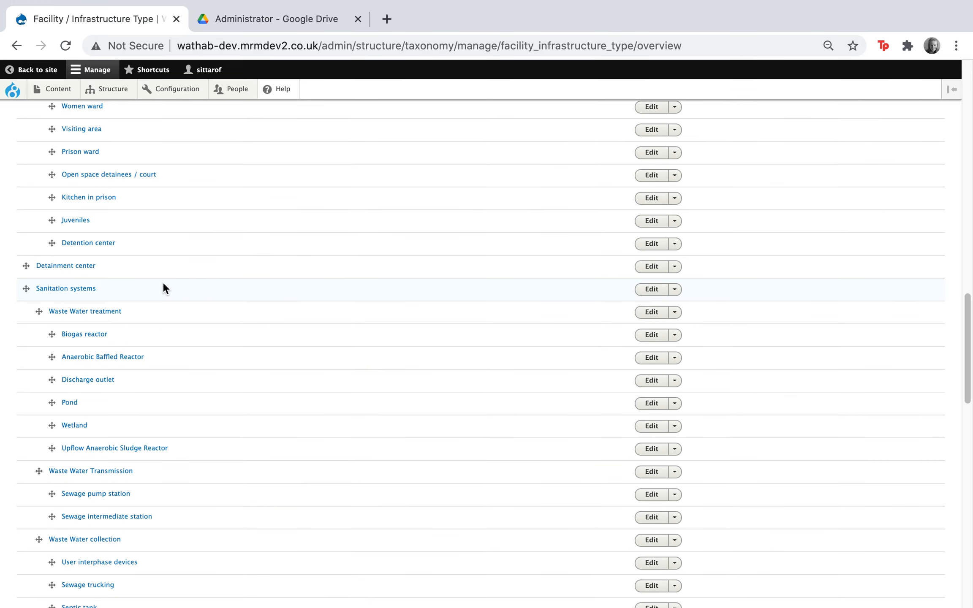
pyautogui.scroll(1, 68, 277)
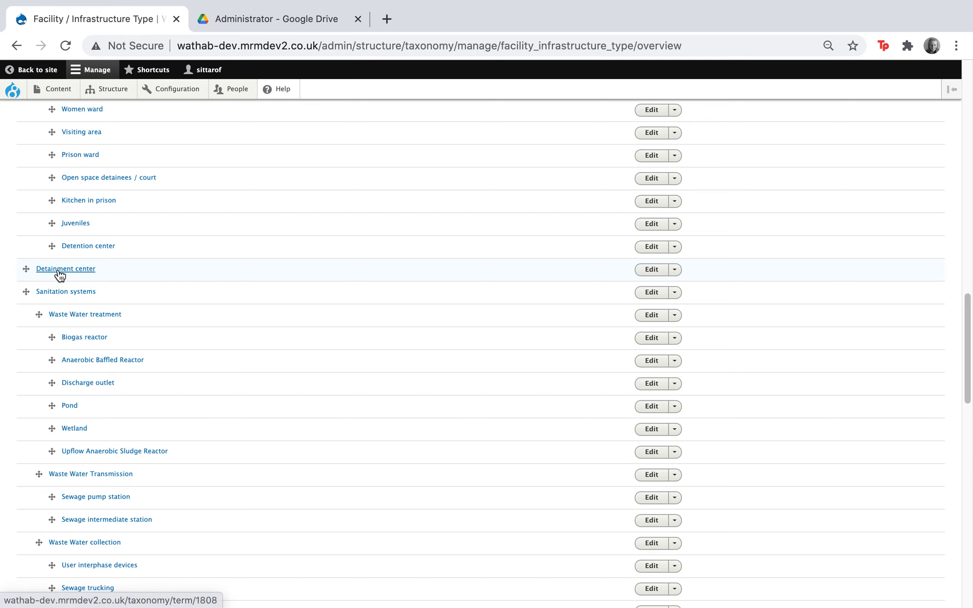
pyautogui.scroll(15, 178, 275)
pyautogui.scroll(5, 199, 264)
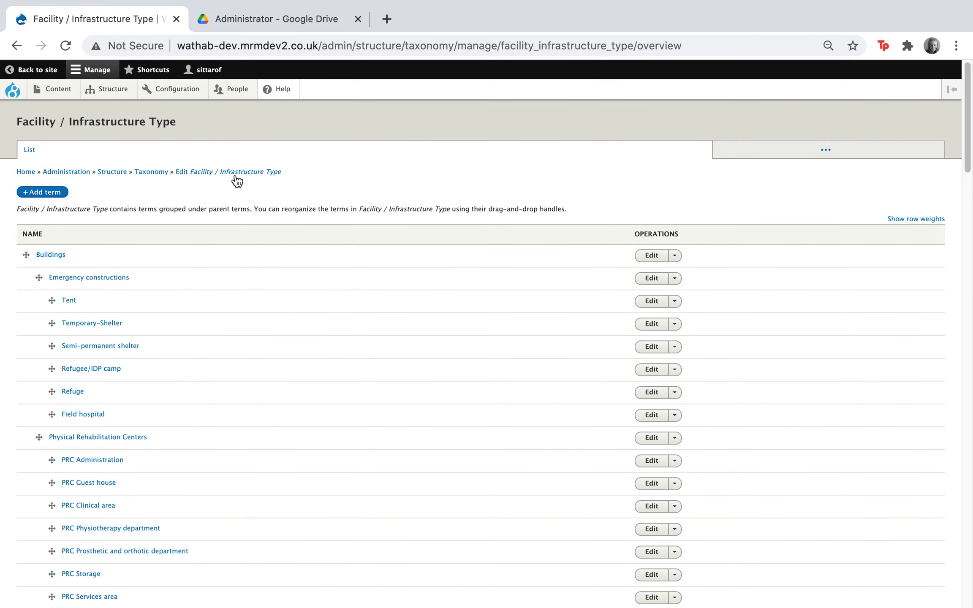
# Try to move the Detainment center term up among the Place of detention / prison terms
pyautogui.scroll(-20, 200, 330)
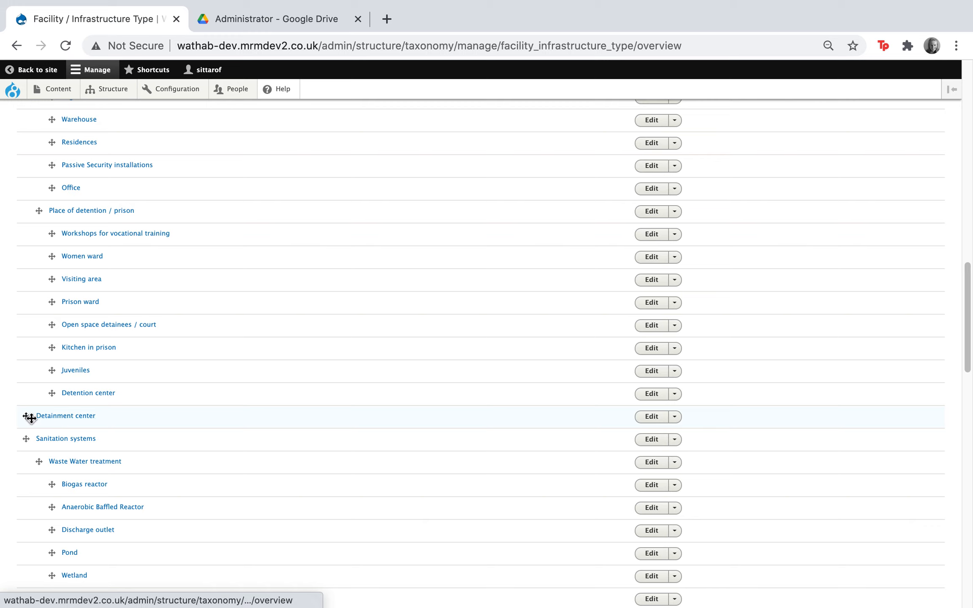
pyautogui.scroll(-1, 32, 417)
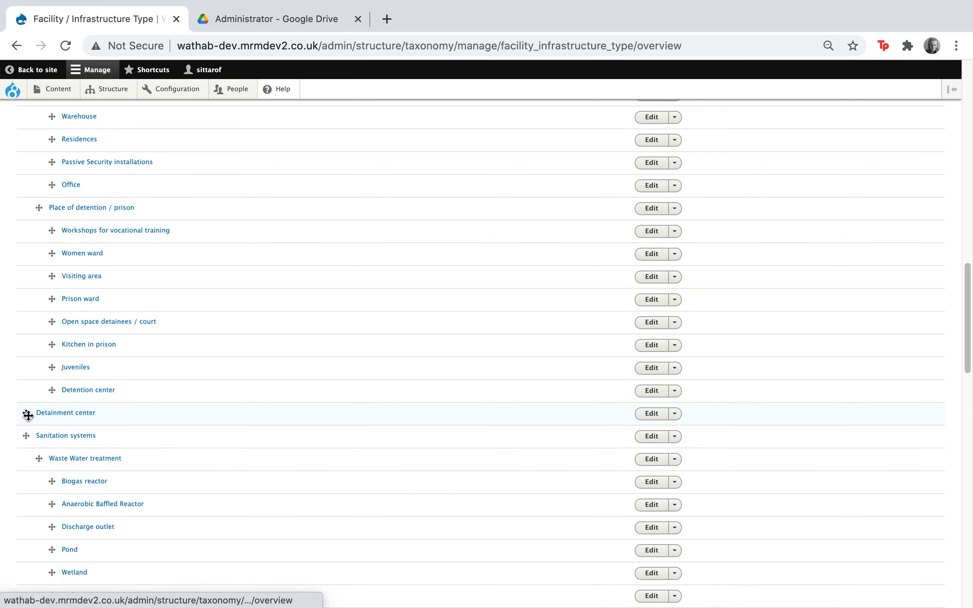
pyautogui.moveTo(26, 414)
pyautogui.mouseDown()
pyautogui.moveTo(26, 189)
pyautogui.moveTo(44, 104)
pyautogui.moveTo(50, 242)
pyautogui.moveTo(4, 390)
pyautogui.moveTo(17, 445)
pyautogui.moveTo(28, 344)
pyautogui.mouseUp()
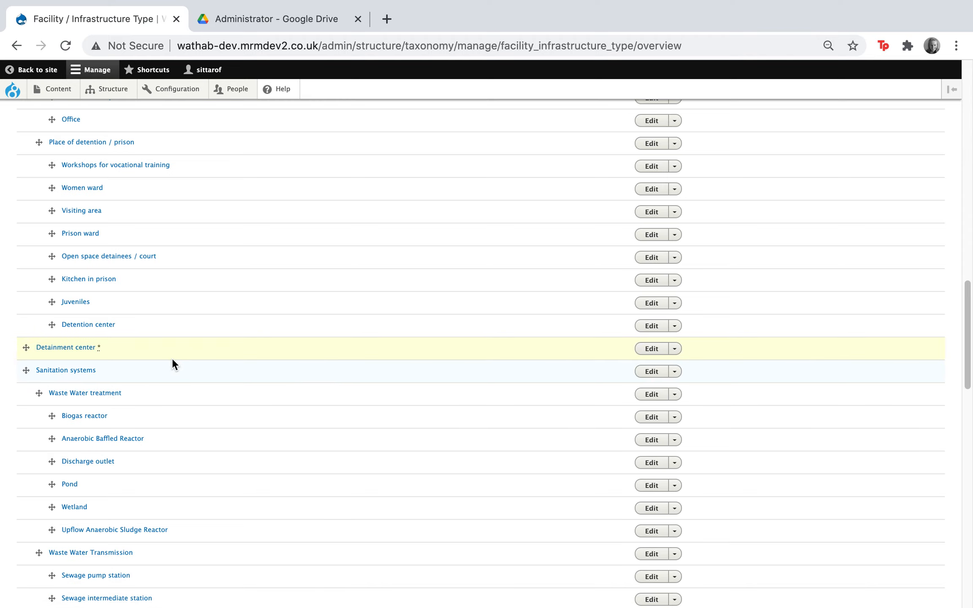
pyautogui.scroll(-15, 317, 507)
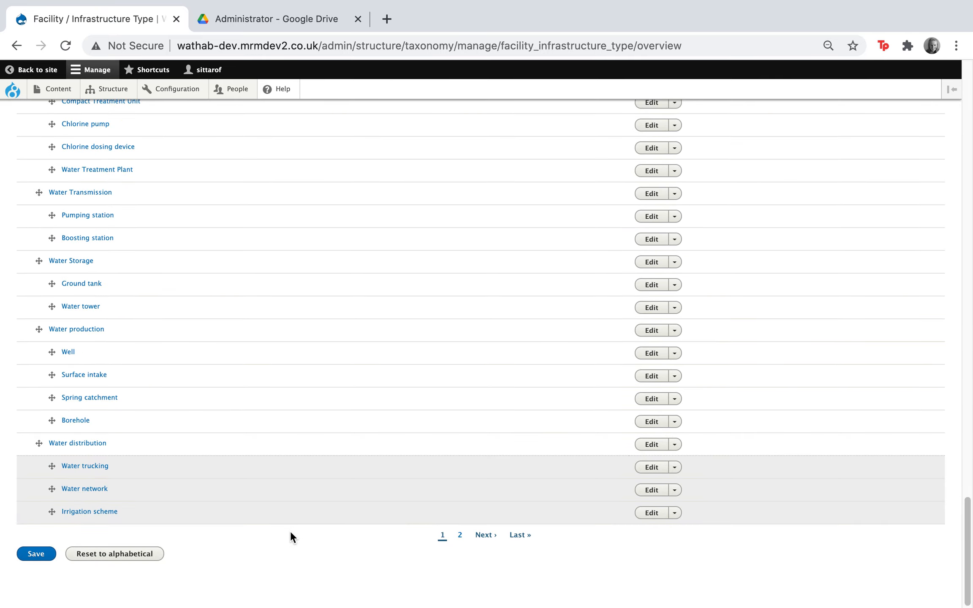
pyautogui.scroll(5, 291, 530)
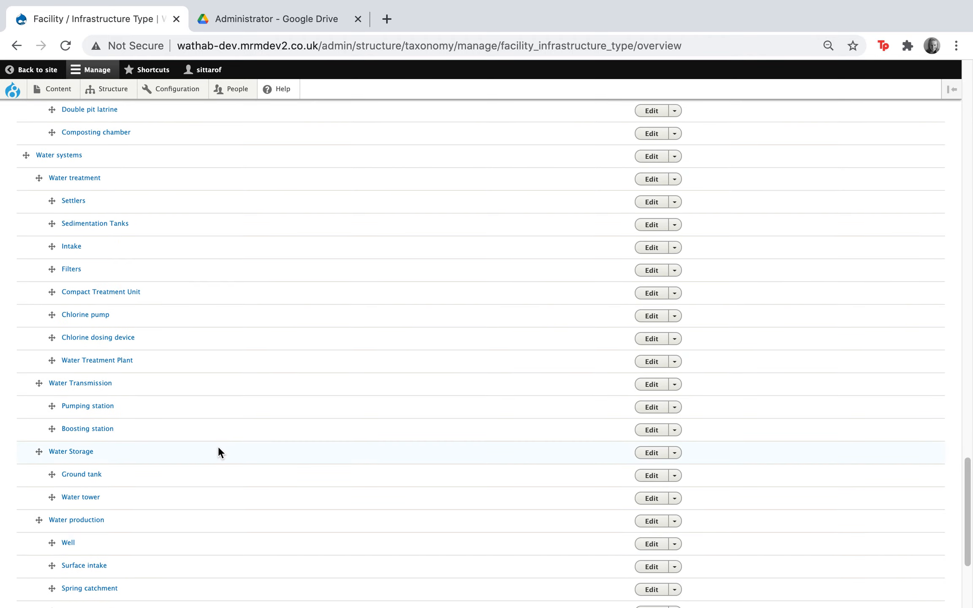
# Delete the Detainment center term from the Facility / Infrastructure Type vocabulary and confirm the deletion
pyautogui.scroll(2, 212, 440)
pyautogui.scroll(6, 168, 426)
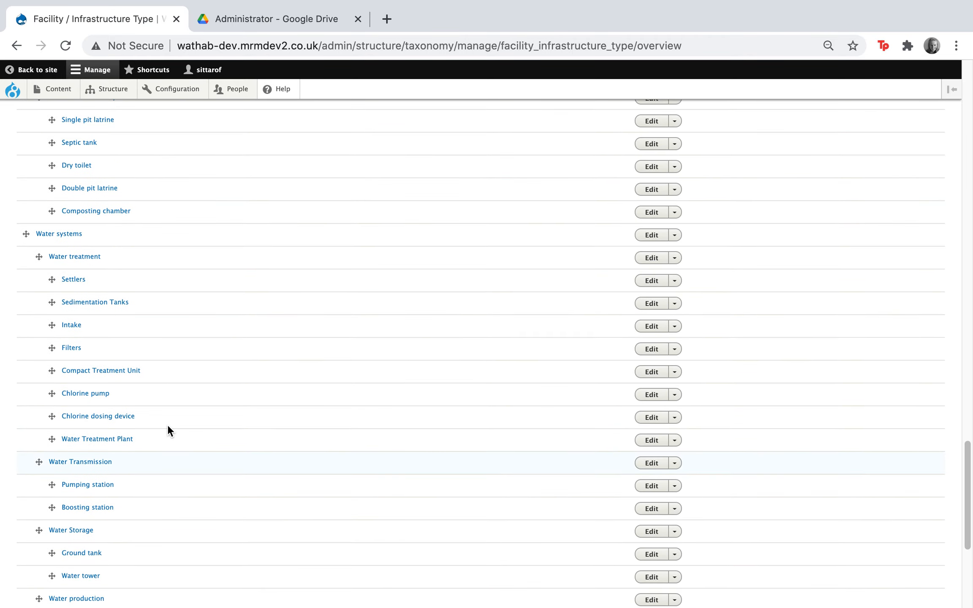
pyautogui.scroll(7, 168, 430)
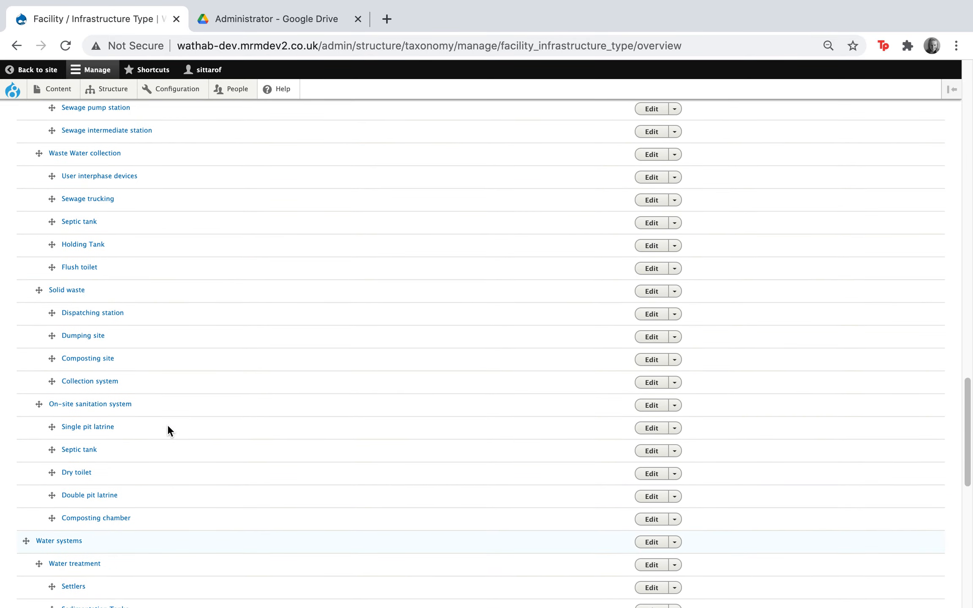
pyautogui.scroll(-17, 168, 430)
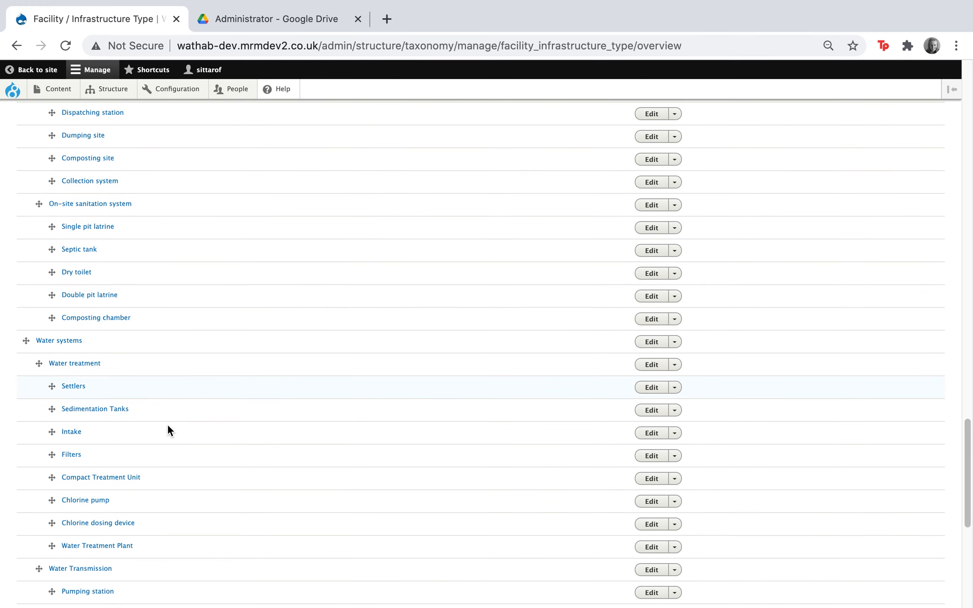
pyautogui.scroll(20, 168, 429)
pyautogui.scroll(1, 168, 423)
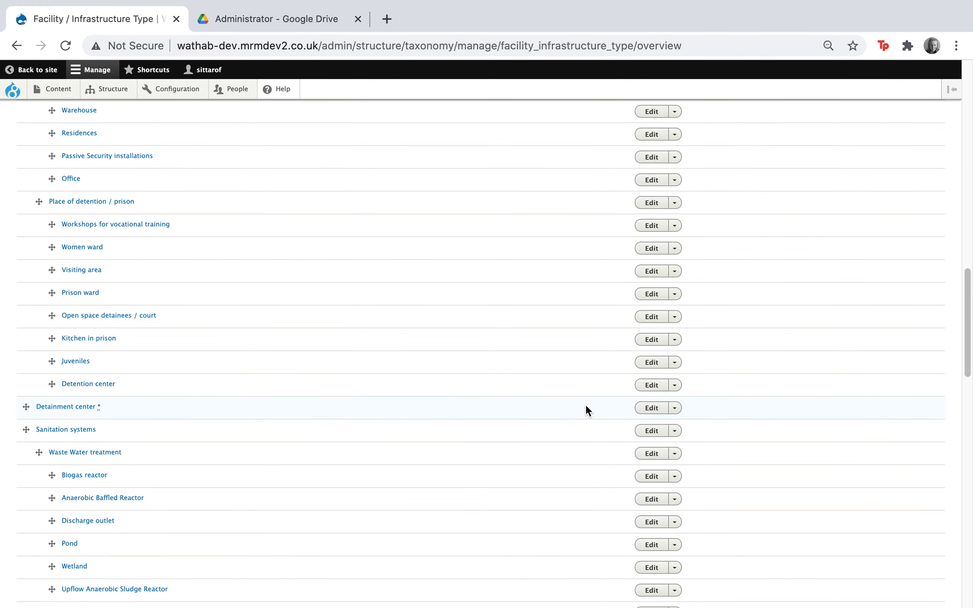
pyautogui.click(675, 410)
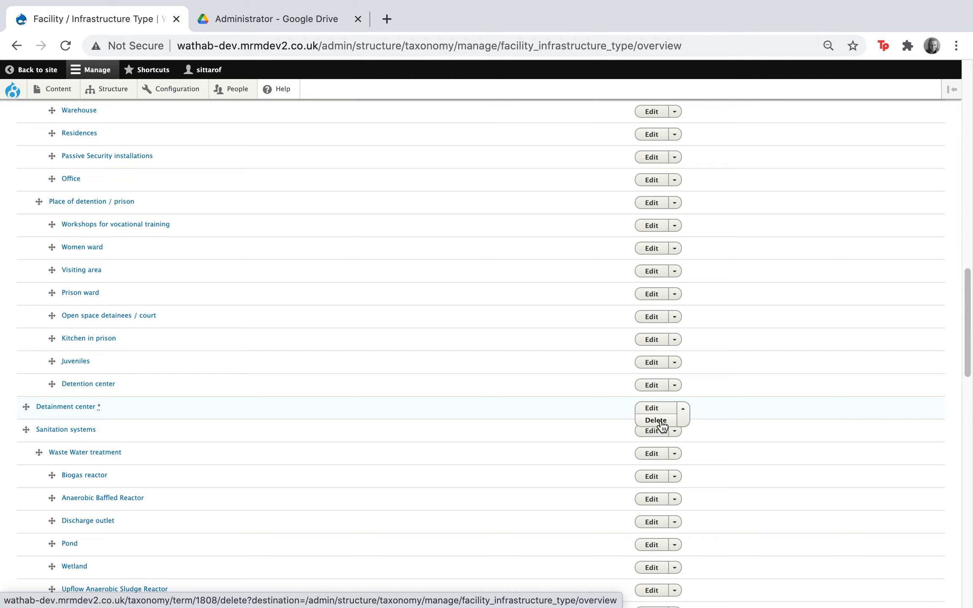
pyautogui.click(657, 422)
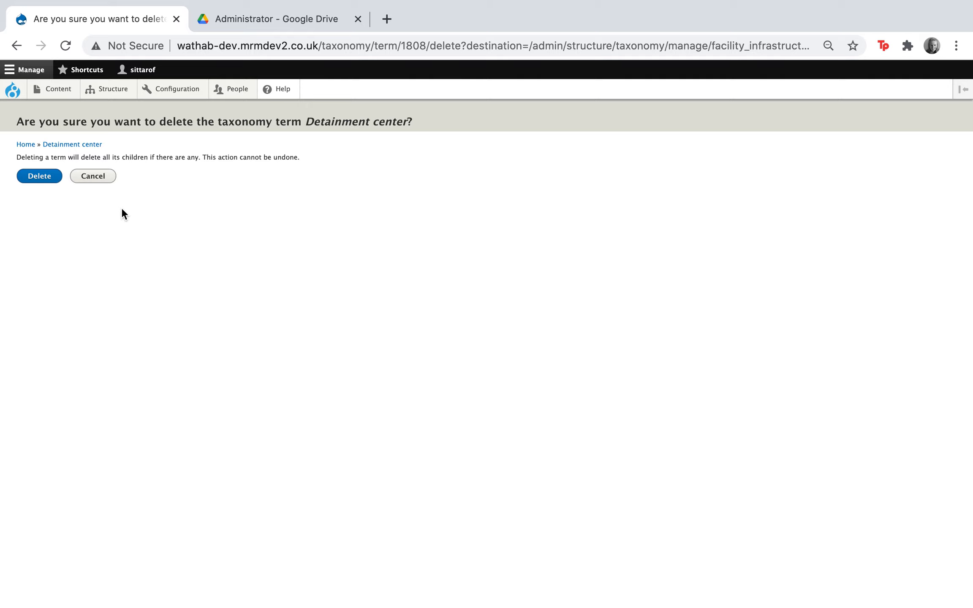
pyautogui.click(40, 179)
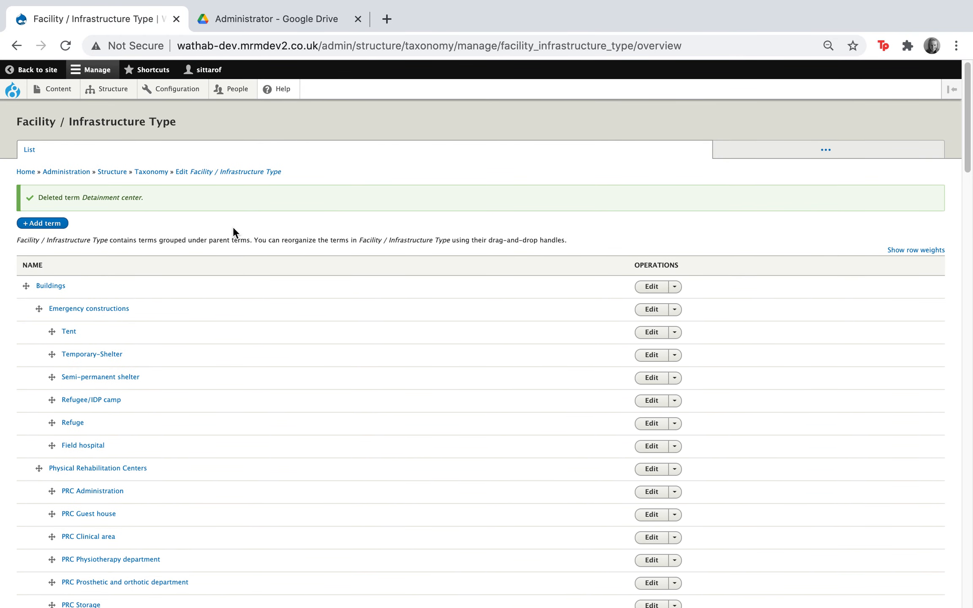
# Save the Facility / Infrastructure Type term list
pyautogui.scroll(-10, 233, 226)
pyautogui.scroll(-10, 365, 473)
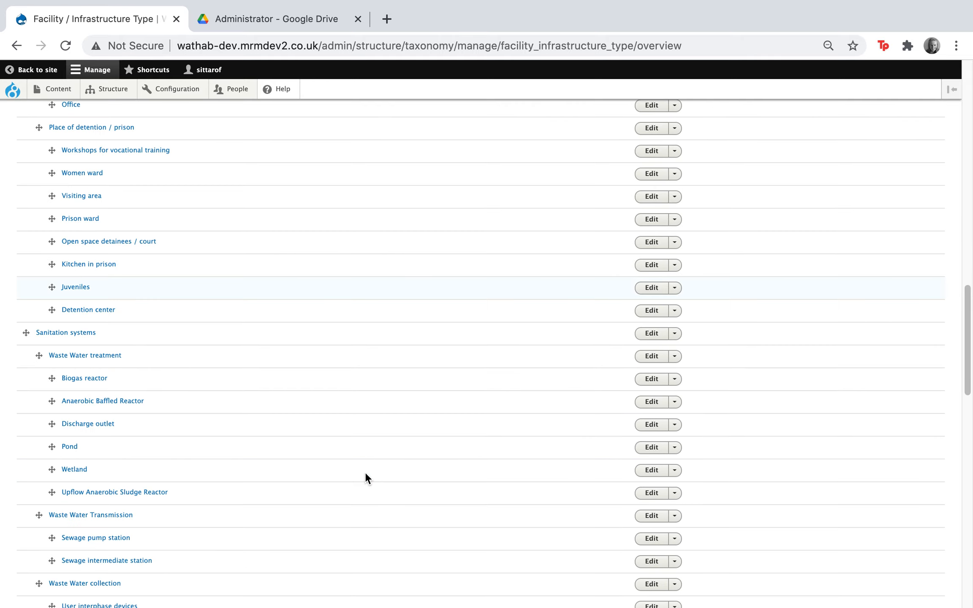
pyautogui.scroll(-15, 465, 319)
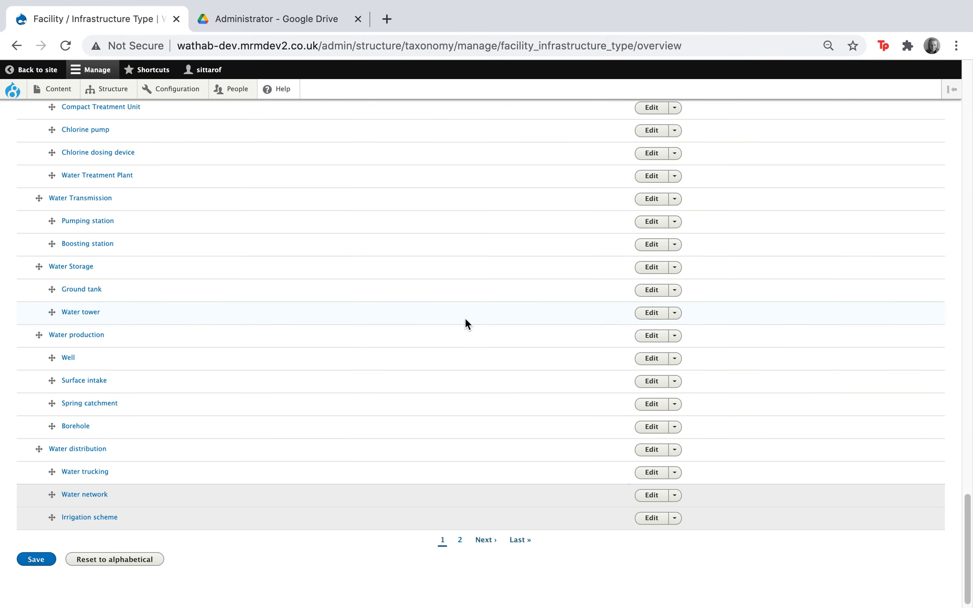
pyautogui.click(34, 560)
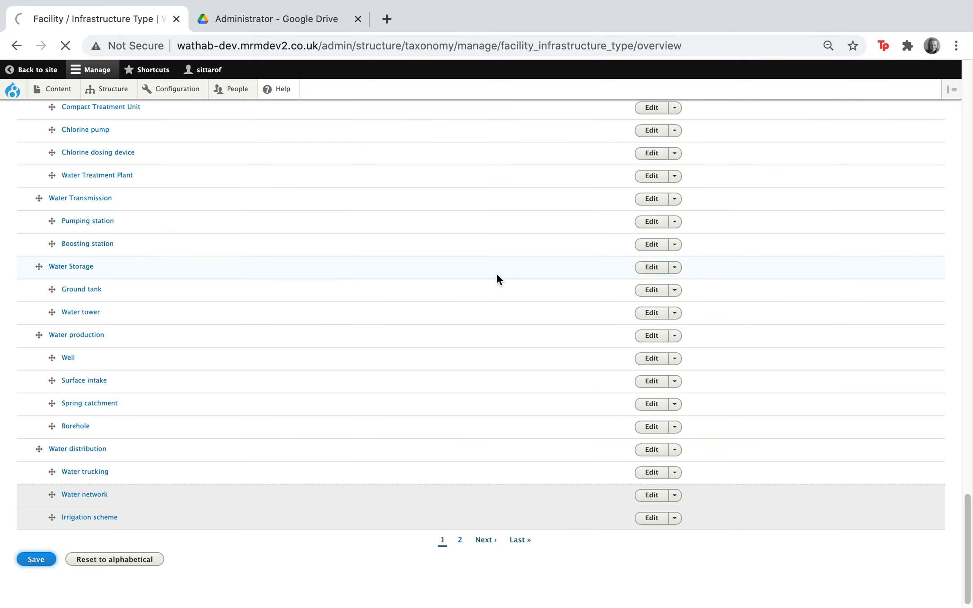